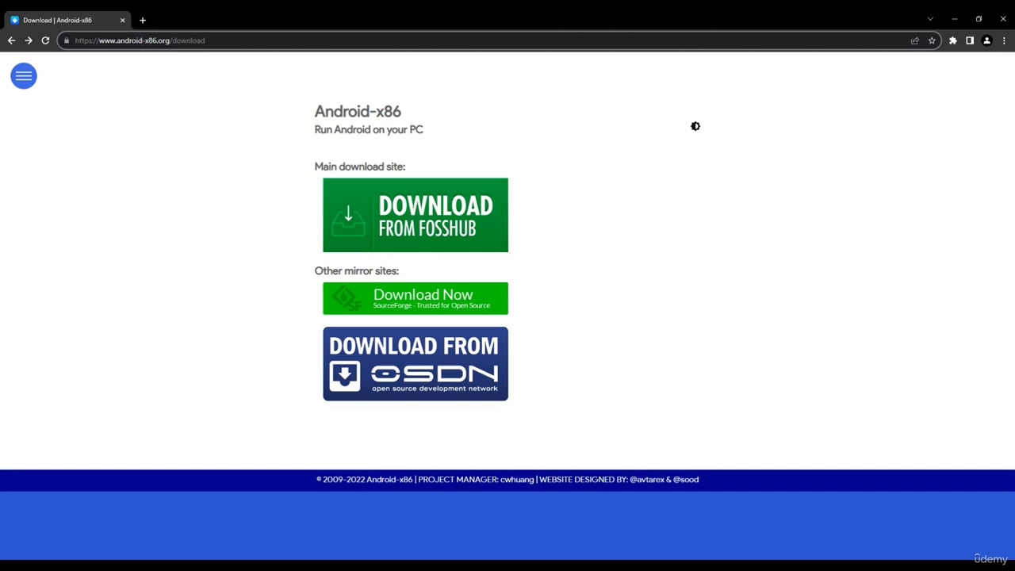
Download the Android-x86 64-bit ISO file, version 9.0-r2-k49, from FossHub and select the ISO in the ANDROID OPERATING SYSTEM folder
drag(100, 40, 169, 40)
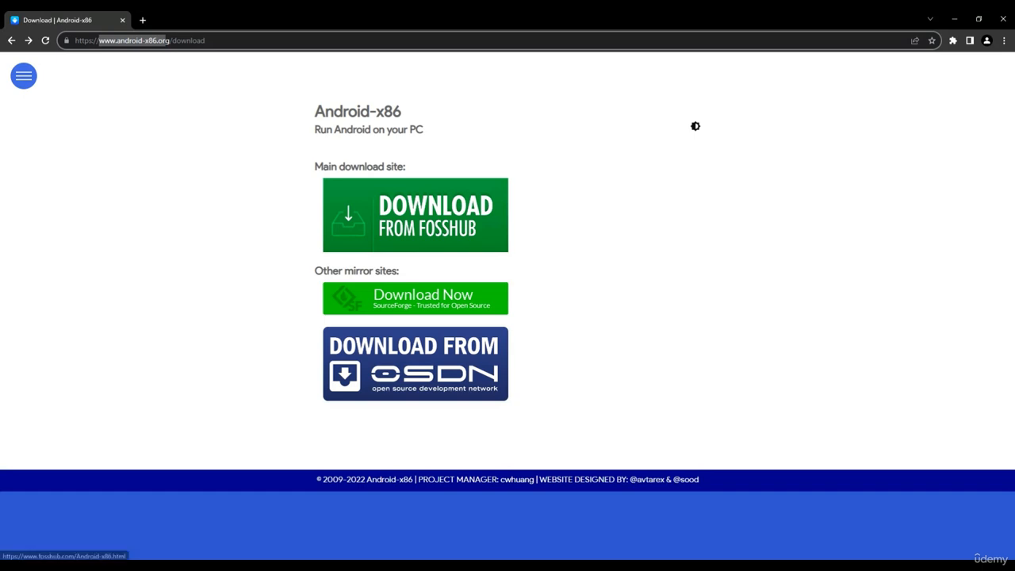
click(416, 215)
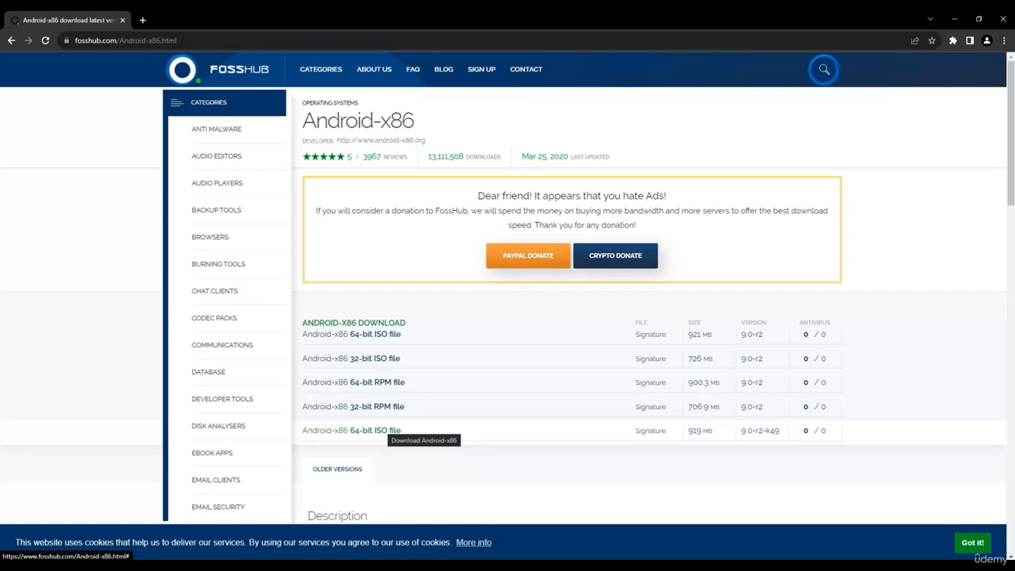
click(388, 430)
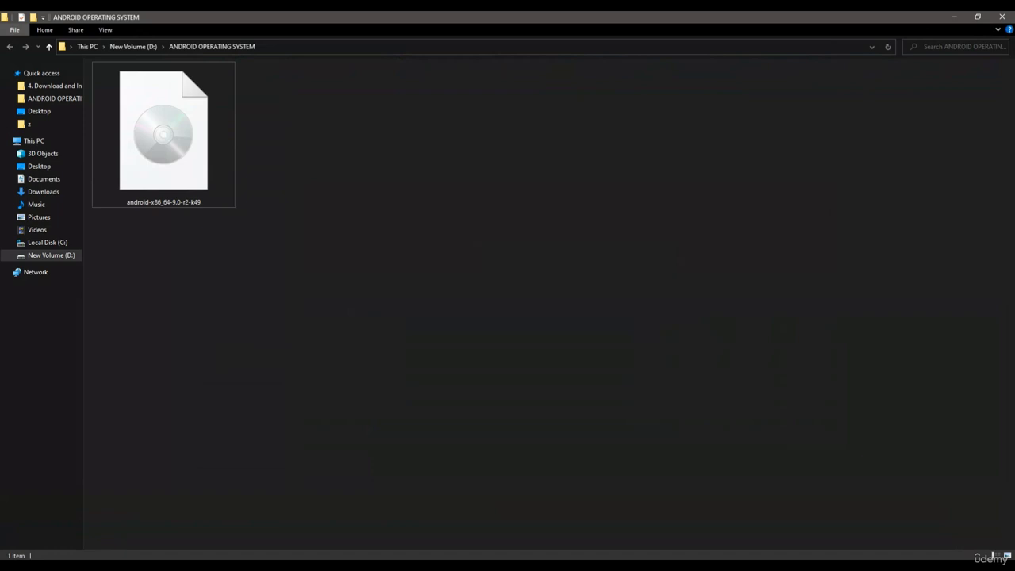
click(163, 134)
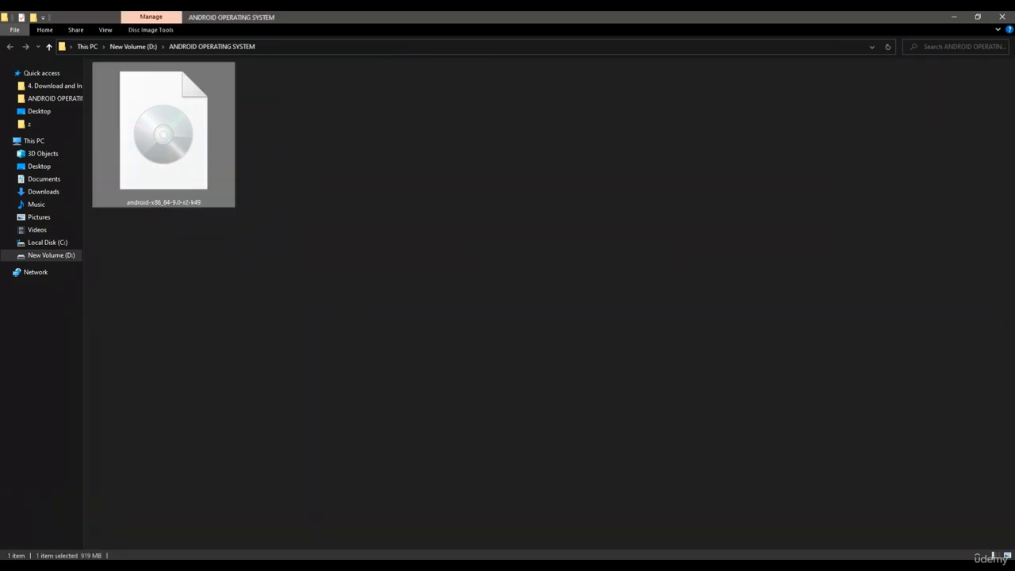
Switch to Oracle VM VirtualBox Manager and start creating a virtual machine named "Android 1 hacking"
key(alt+Tab)
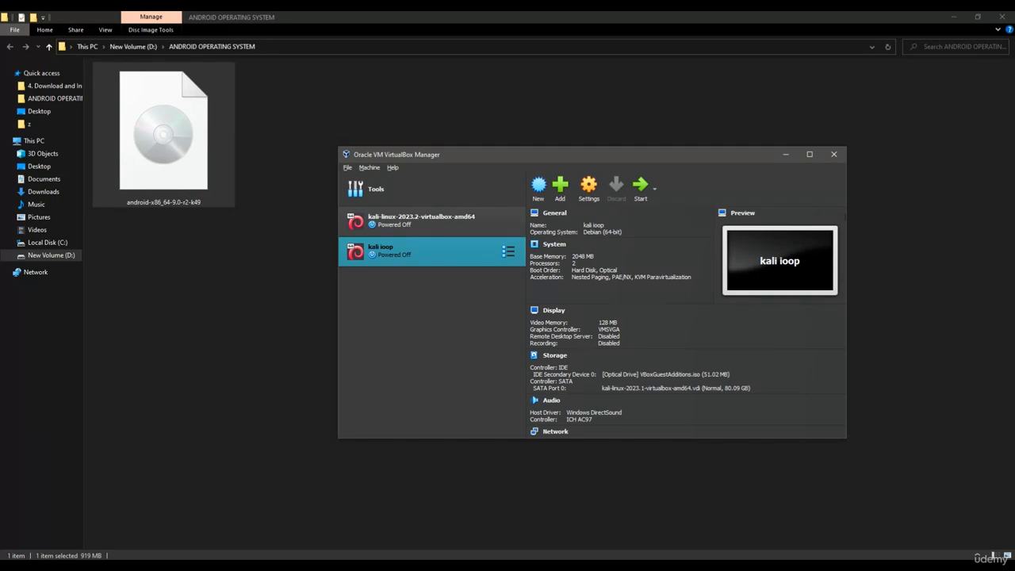
click(539, 188)
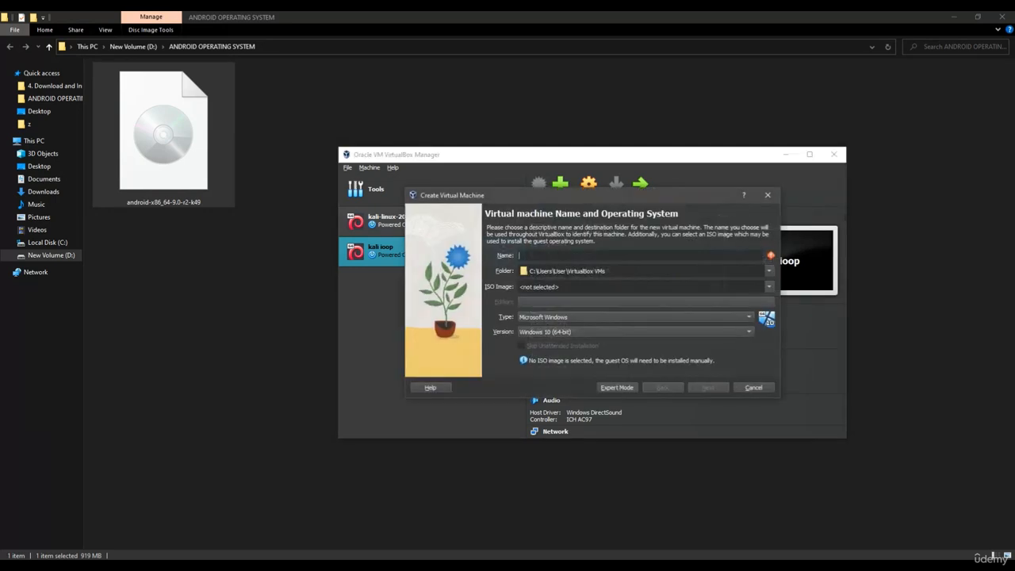
text(aNDROID)
key(BackSpace)
key(BackSpace)
key(BackSpace)
key(BackSpace)
key(BackSpace)
key(BackSpace)
key(BackSpace)
text(Android 1 hacking)
Set the new machine's operating system type to Linux and its version to Other Linux (64-bit)
click(634, 317)
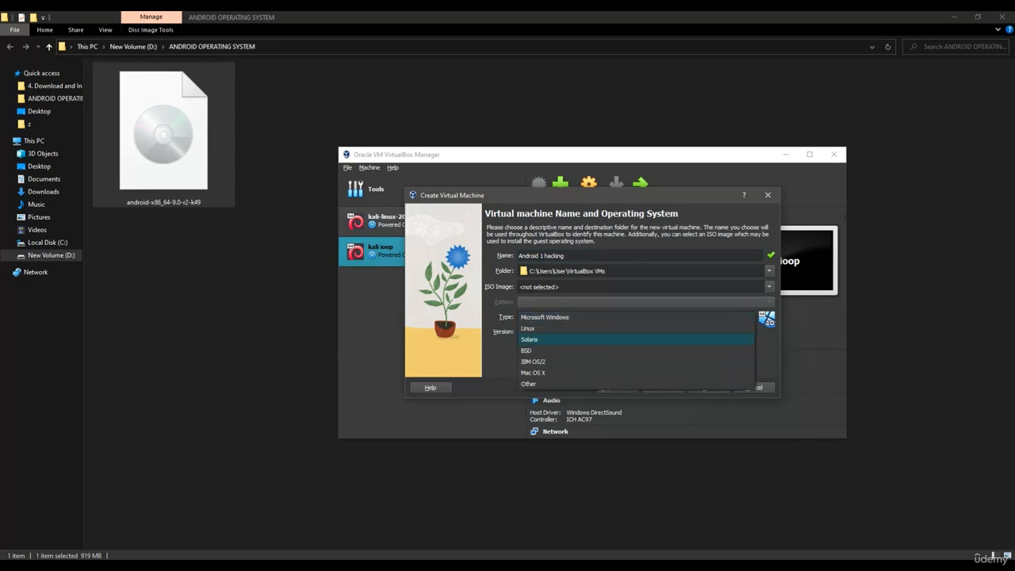
click(527, 328)
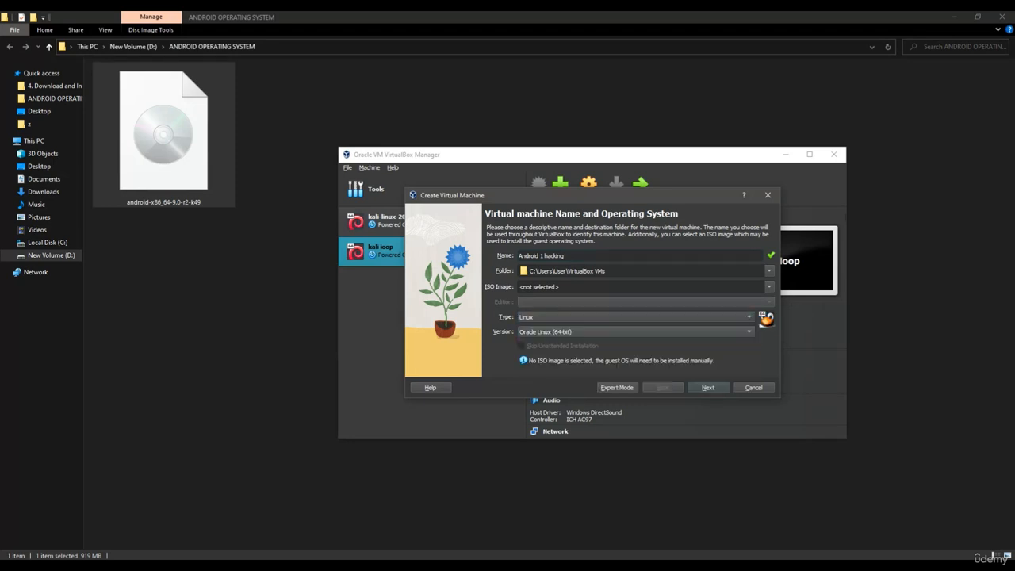
click(635, 332)
scroll(634, 379, down, 5)
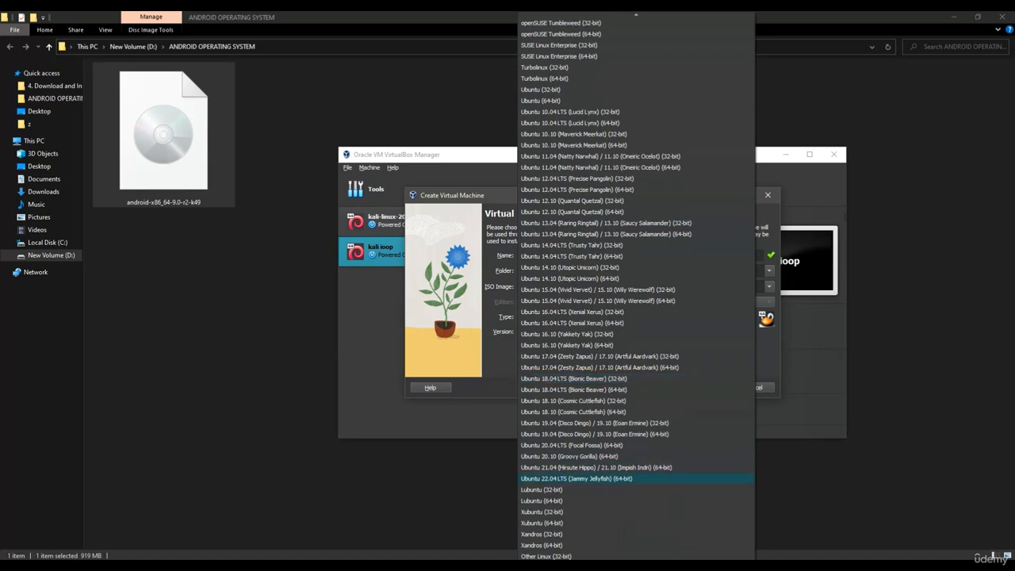
click(555, 565)
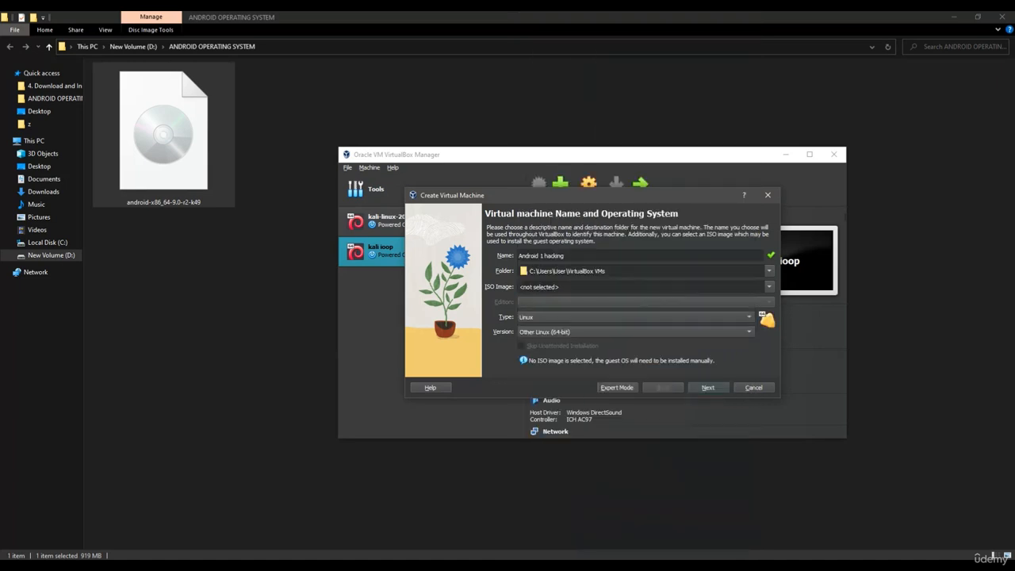
click(708, 388)
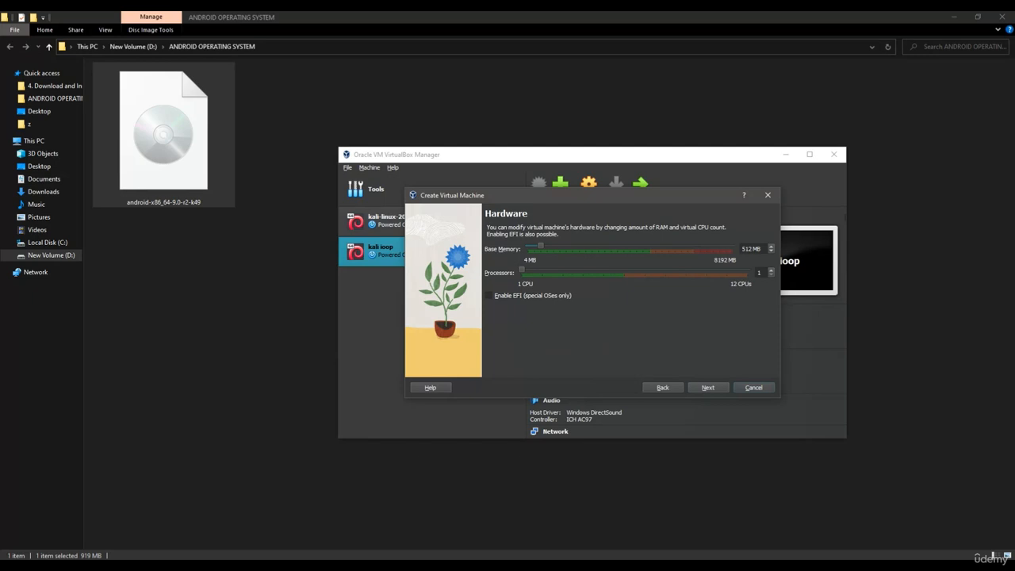
Give the machine 2048 MB of base memory and 3 processors, and finish creating it with an 8 GB virtual hard disk
drag(541, 246, 579, 246)
drag(521, 270, 563, 270)
click(709, 387)
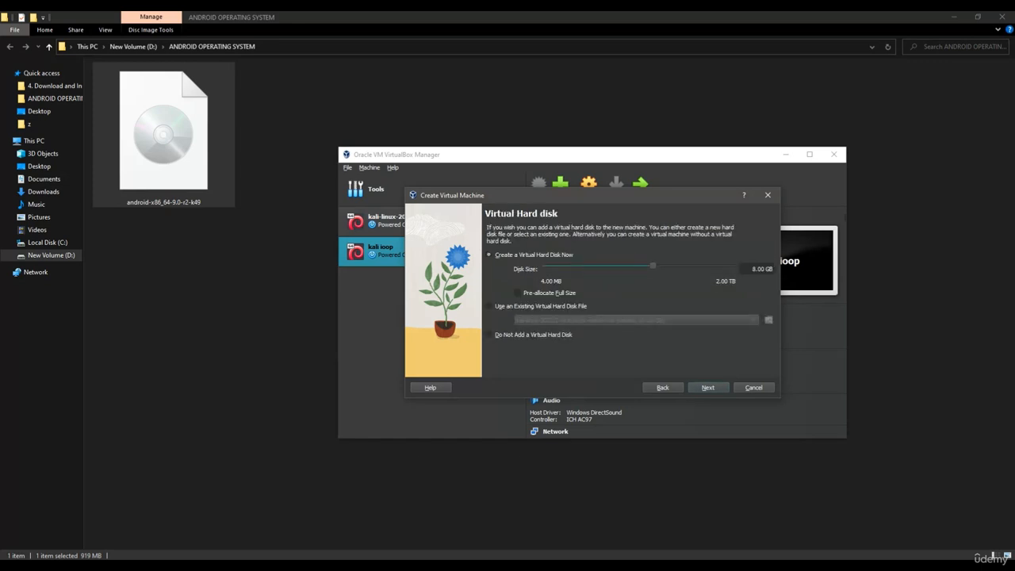
click(708, 388)
click(709, 388)
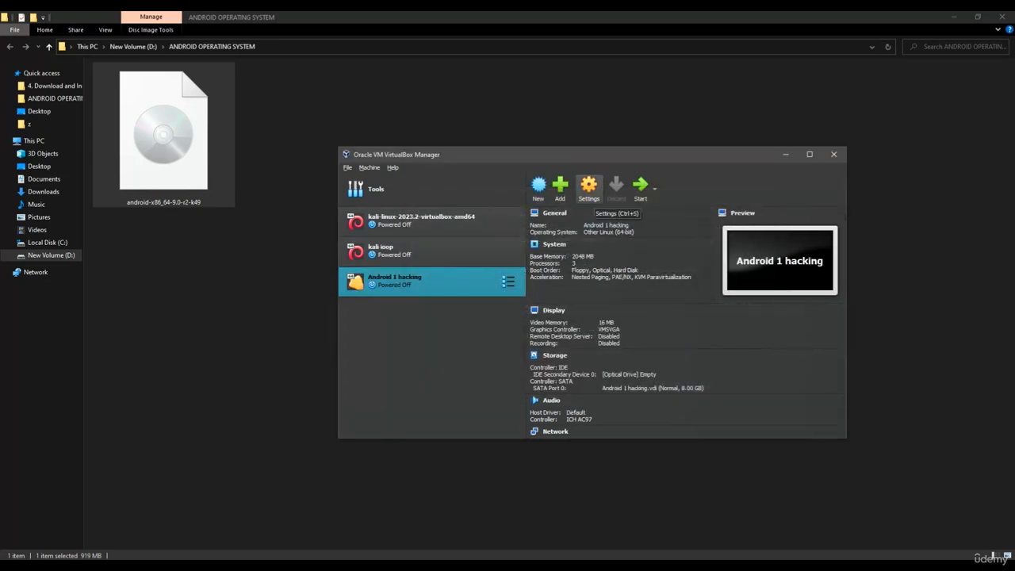
Set the paravirtualization interface to KVM in the Android 1 hacking machine's system acceleration settings
click(589, 186)
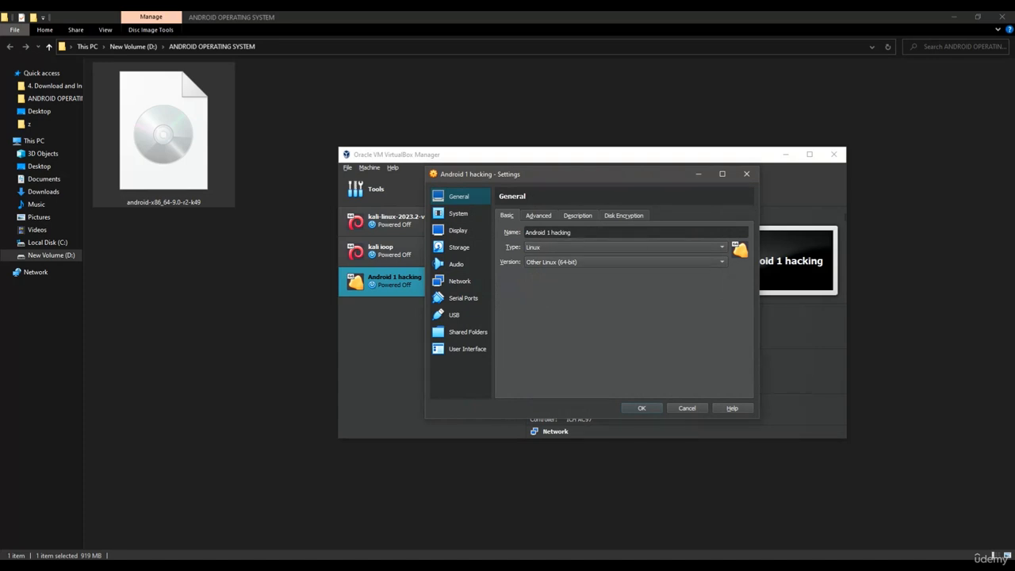
click(459, 213)
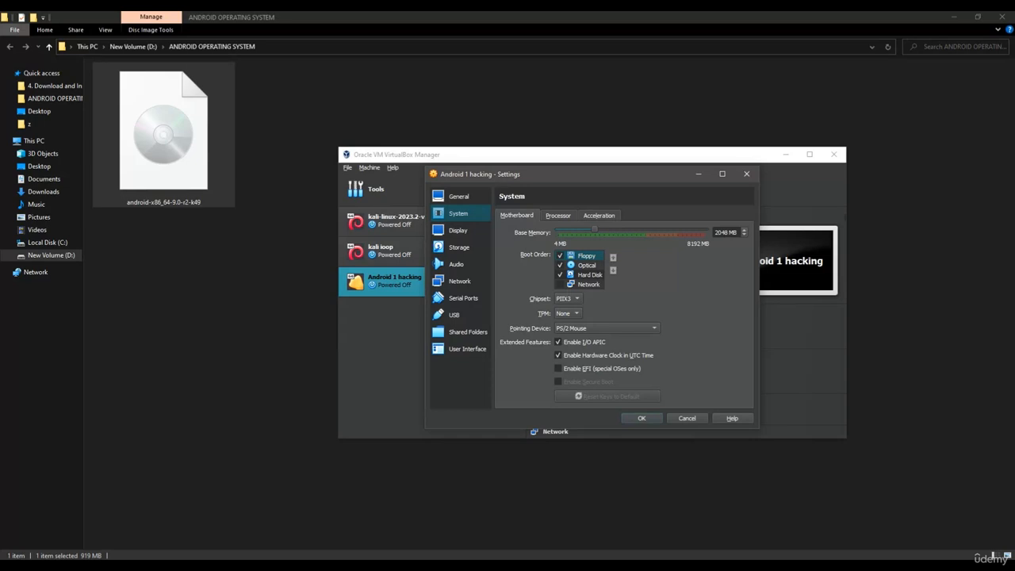
click(559, 216)
click(599, 216)
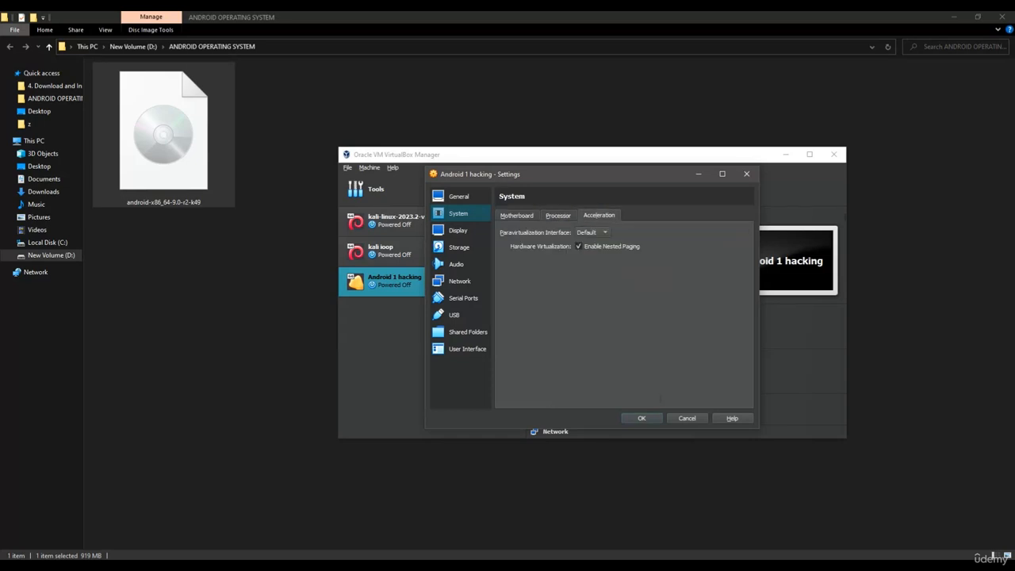
click(591, 232)
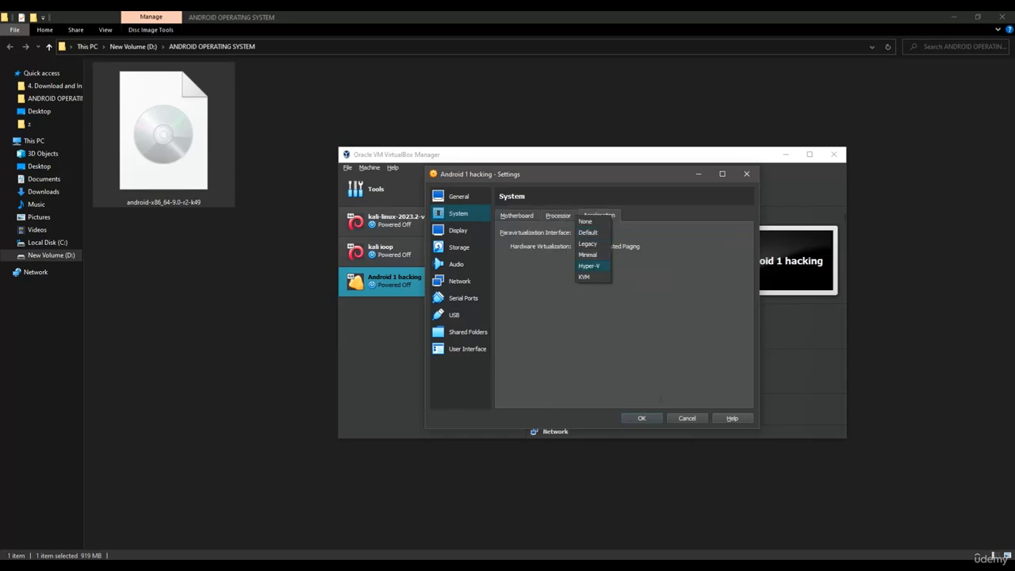
click(585, 277)
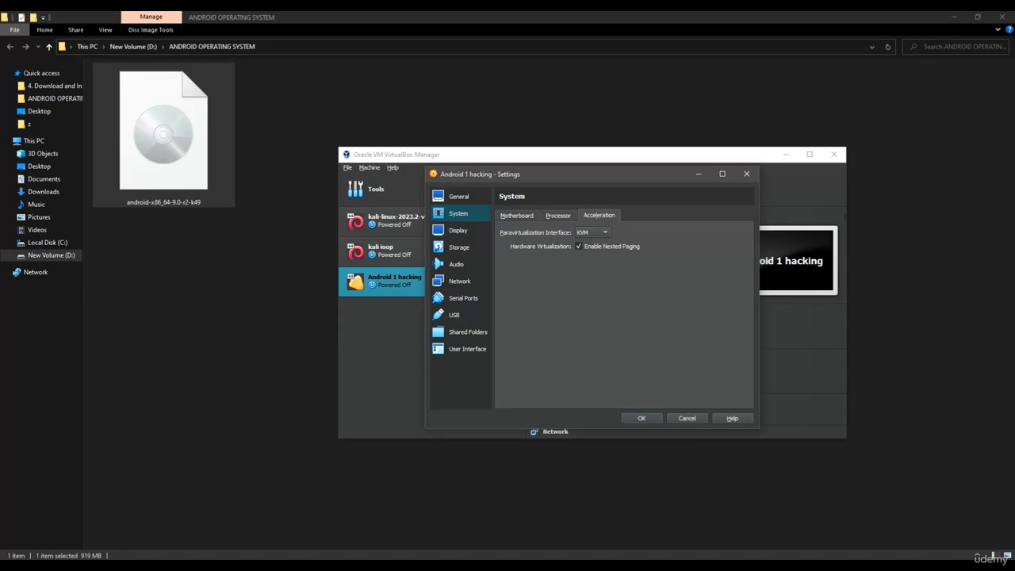
Set the machine's video memory to 128 MB and its graphics controller to VBoxSVGA
click(458, 231)
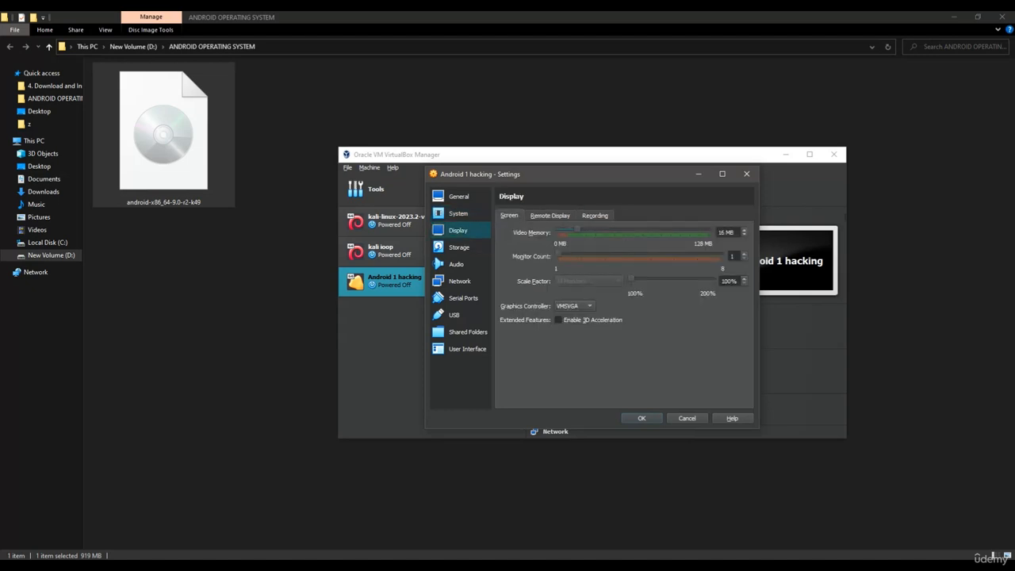
drag(577, 230, 709, 229)
click(575, 306)
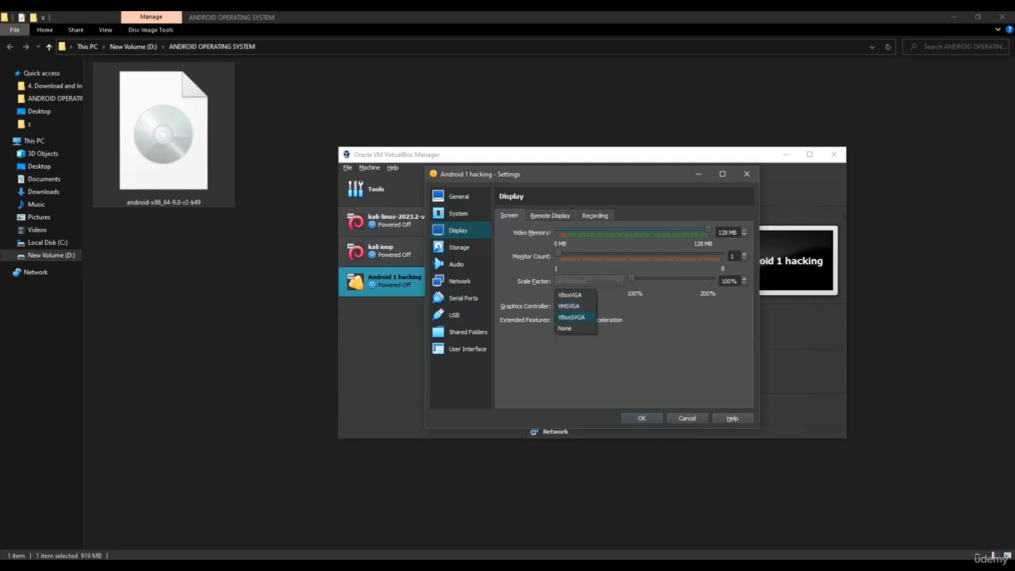
click(571, 317)
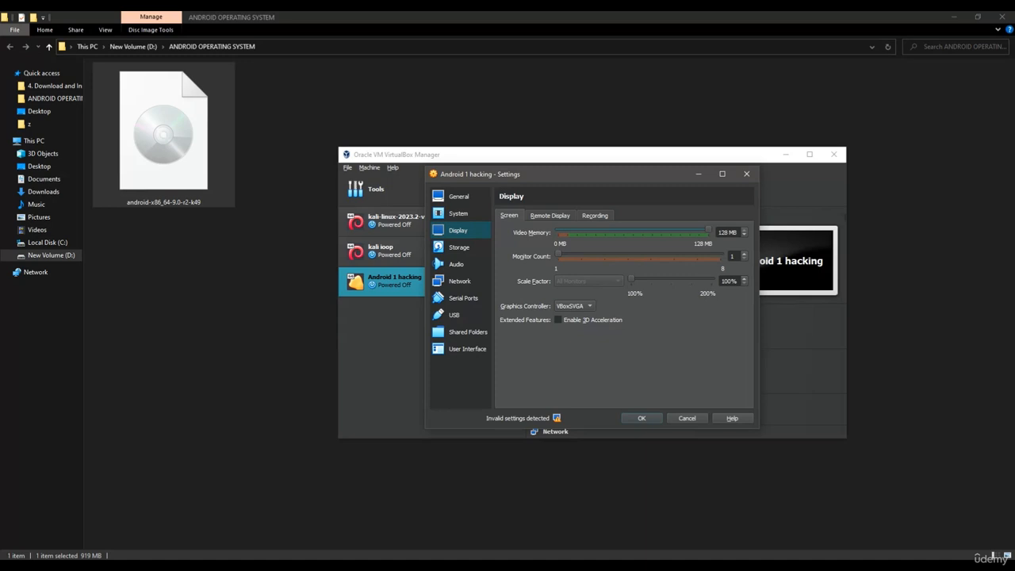
click(550, 216)
click(595, 216)
click(510, 216)
Attach the disk file android-x86_64-9.0-r2-k49 to the empty IDE optical drive and save the machine's settings
click(459, 247)
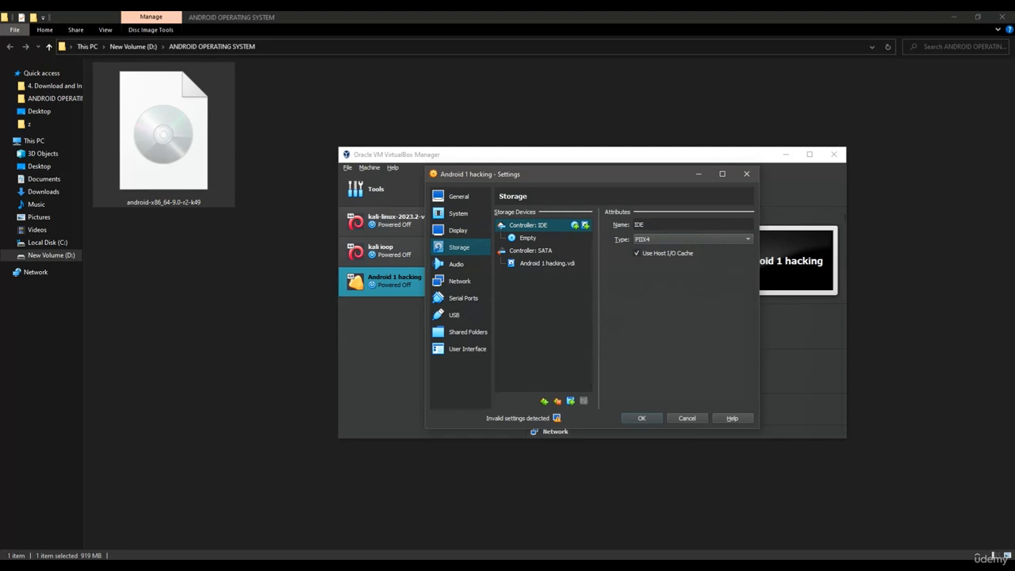
click(528, 238)
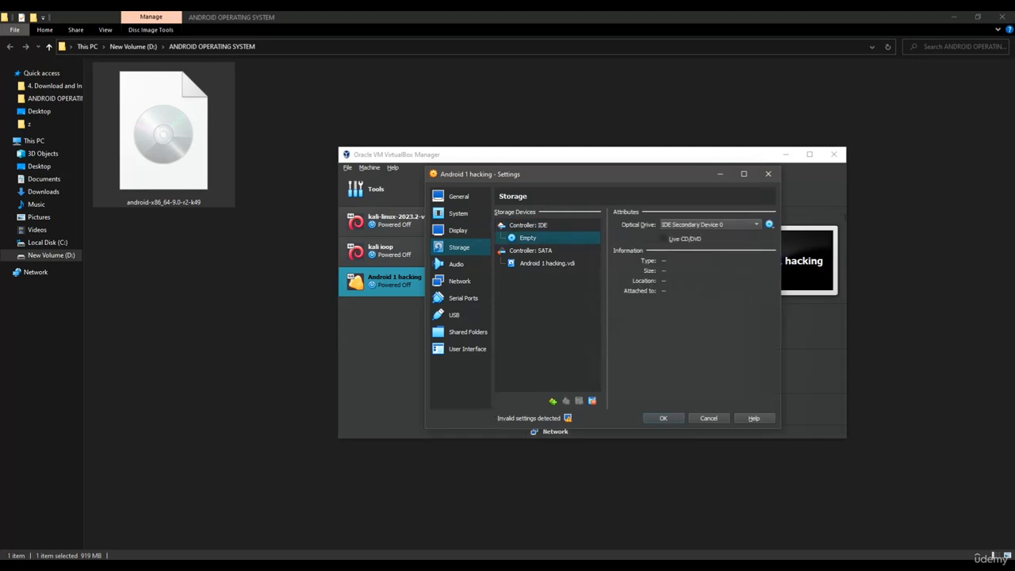
click(769, 224)
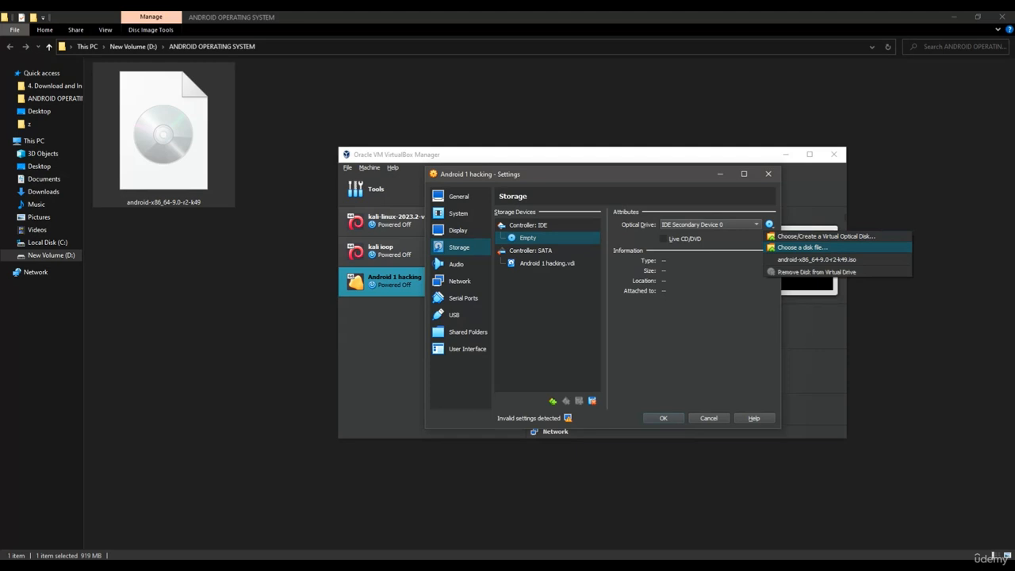
click(803, 248)
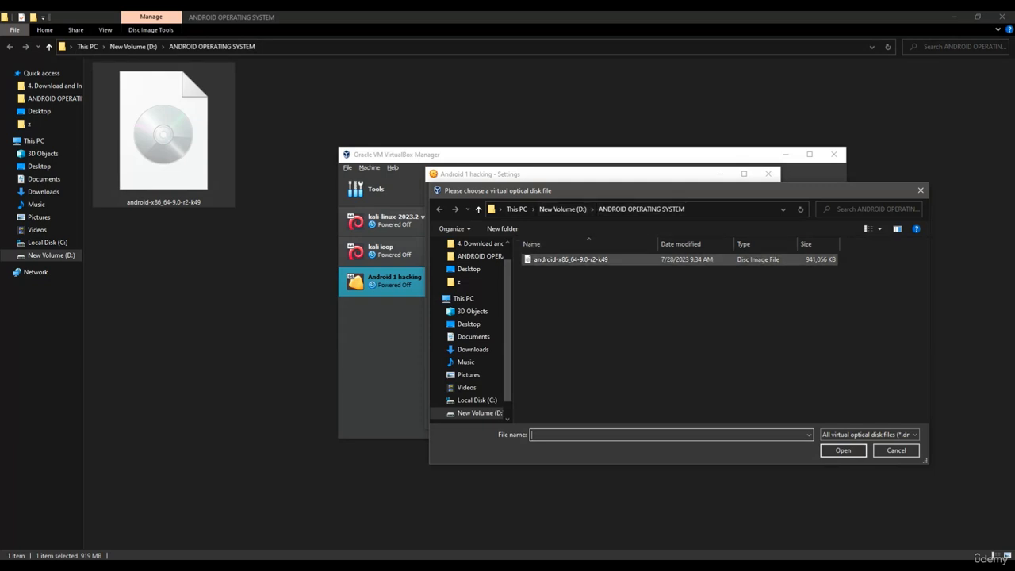
click(571, 260)
click(843, 450)
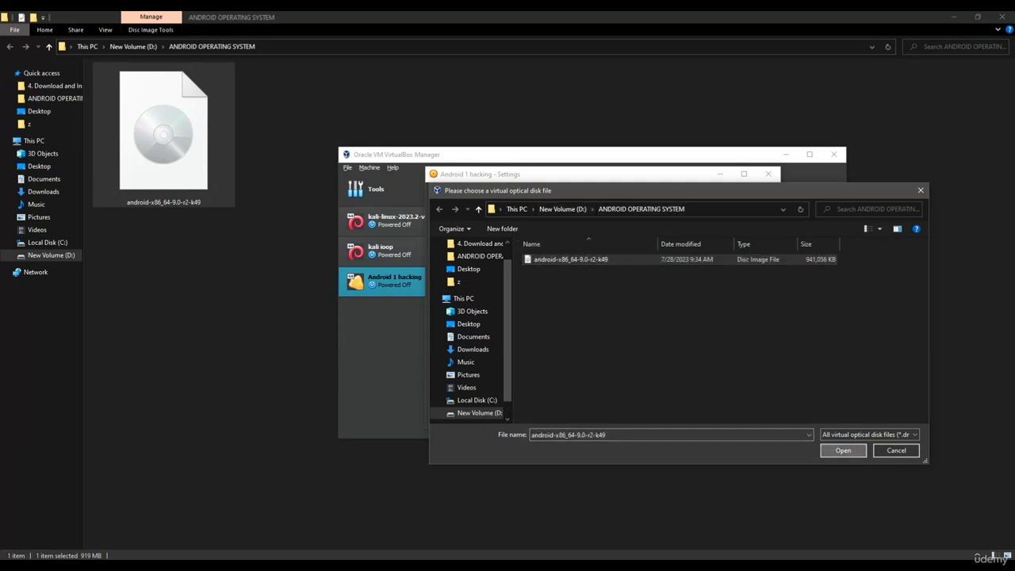
click(664, 418)
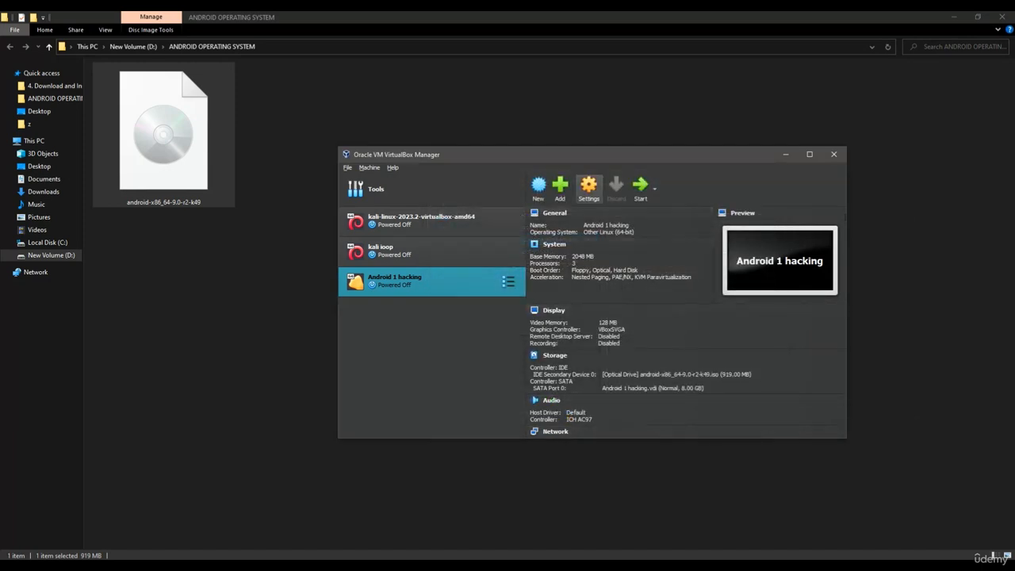
Recheck the machine's system settings, enable 3D acceleration in its display settings with VBoxSVGA selected, and save
click(588, 186)
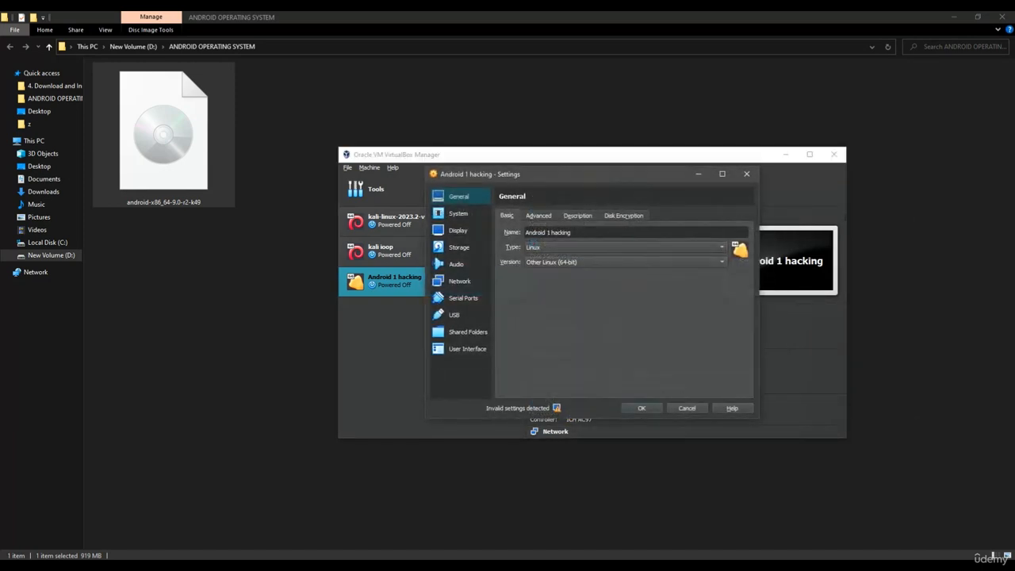
click(458, 214)
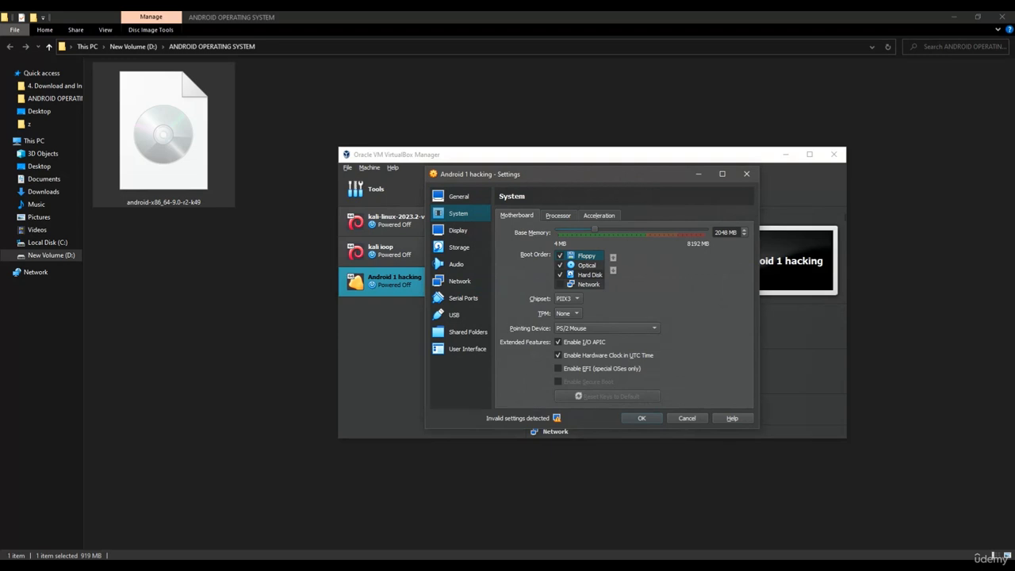
click(559, 216)
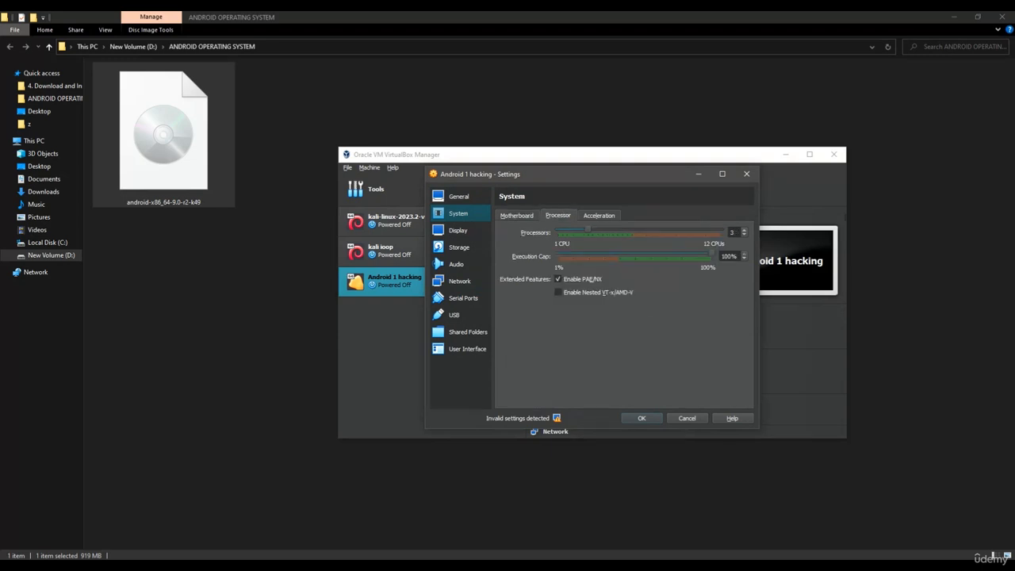
click(599, 215)
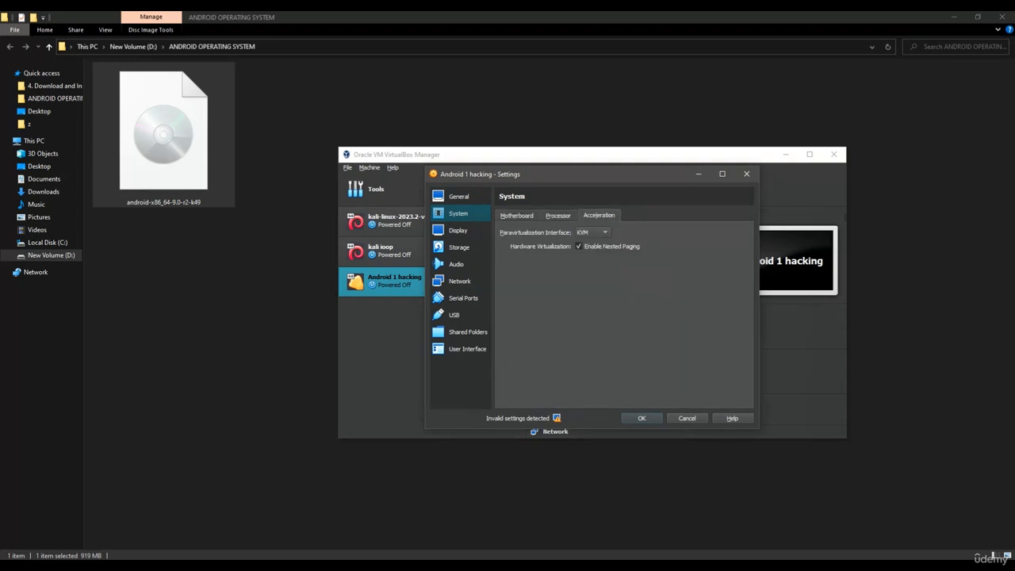
click(458, 230)
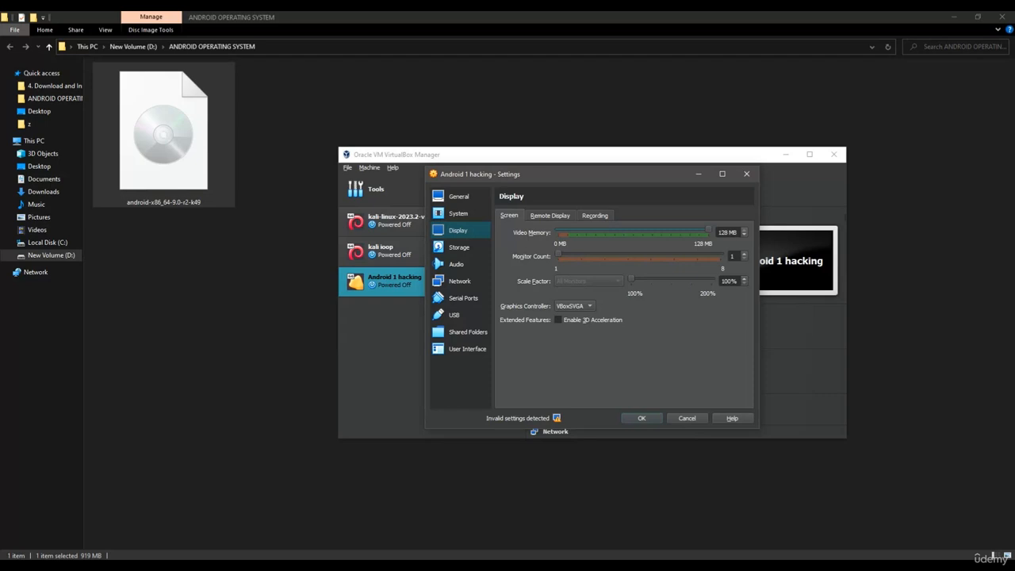
click(573, 305)
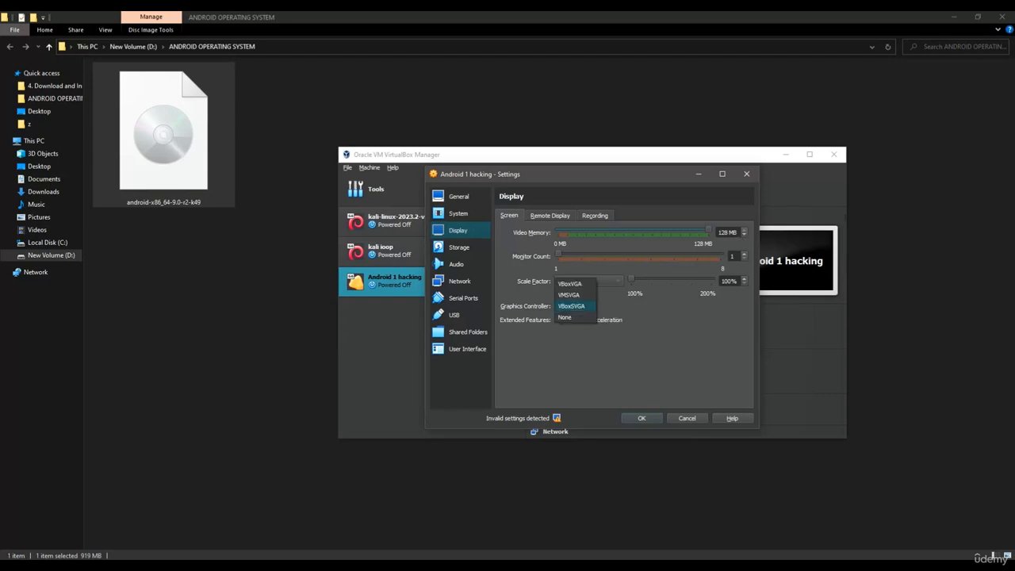
click(572, 306)
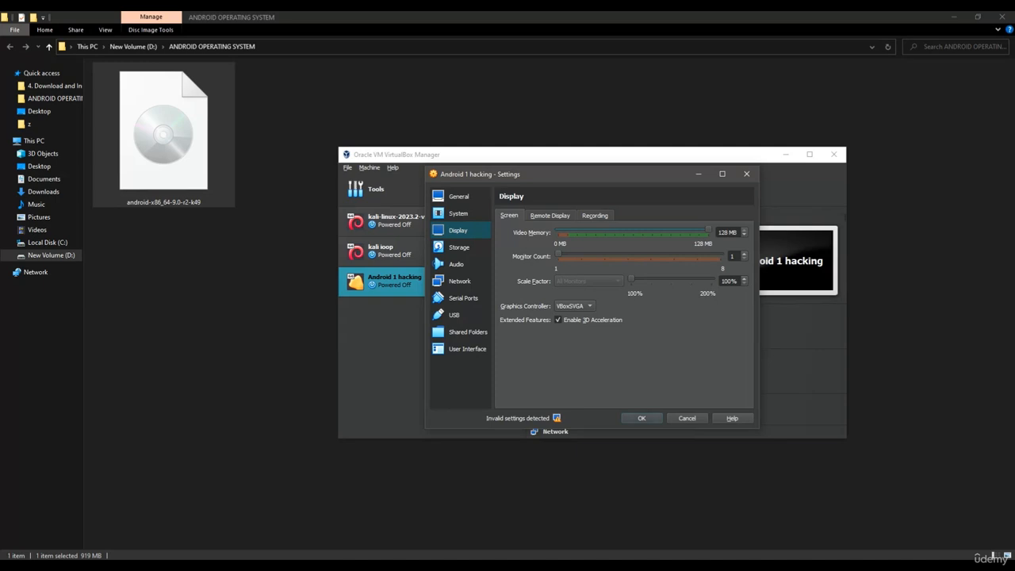
click(641, 418)
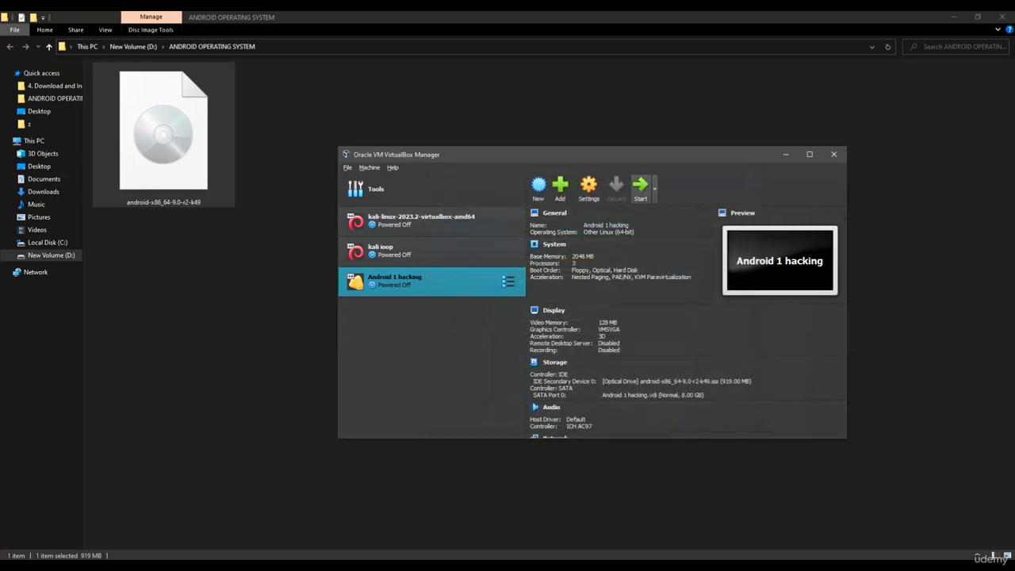
Start the Android 1 hacking virtual machine and open the advanced options of the Android-x86 boot screen
click(641, 188)
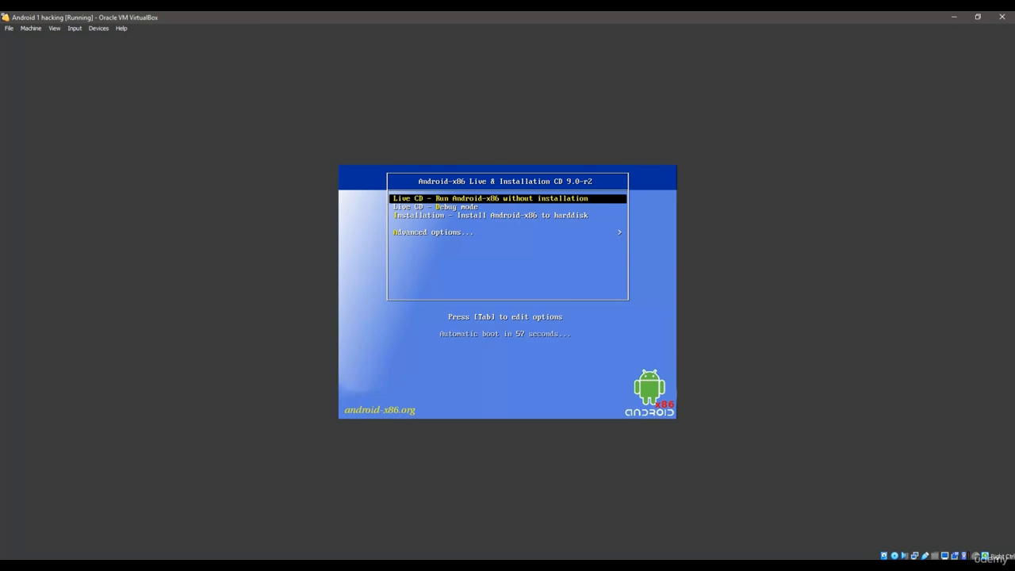
key(Down)
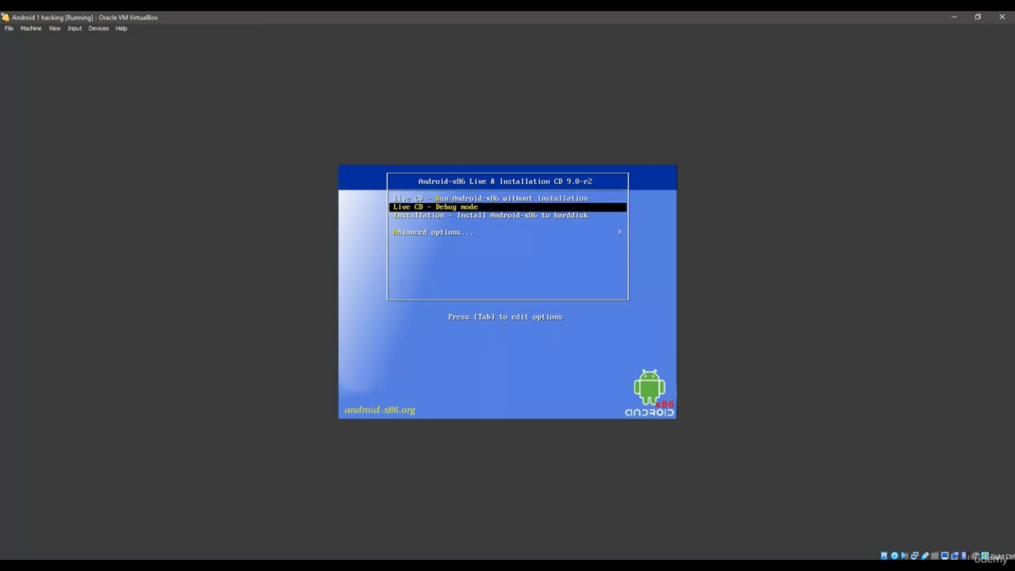
key(Down)
key(Down)
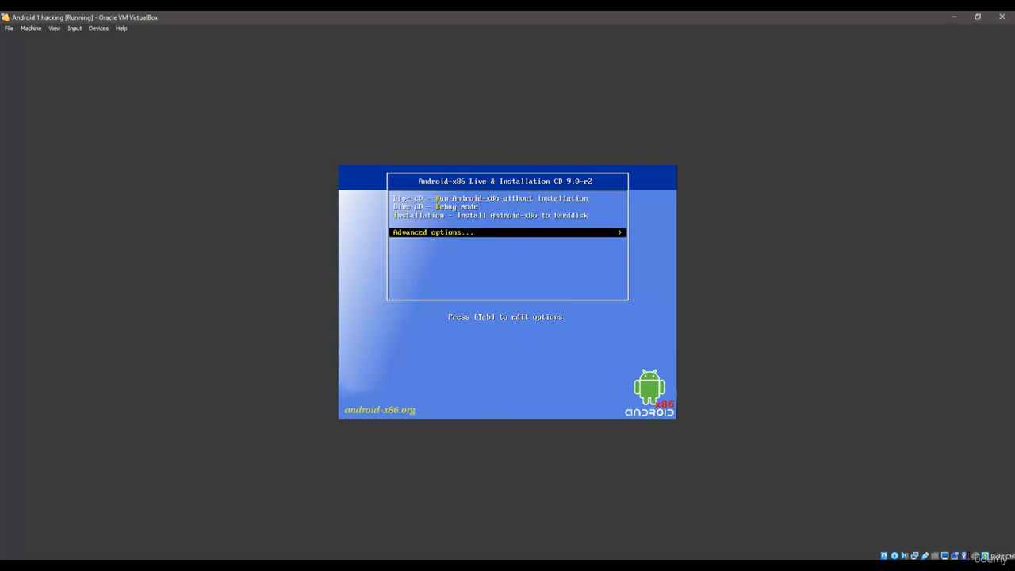
key(Return)
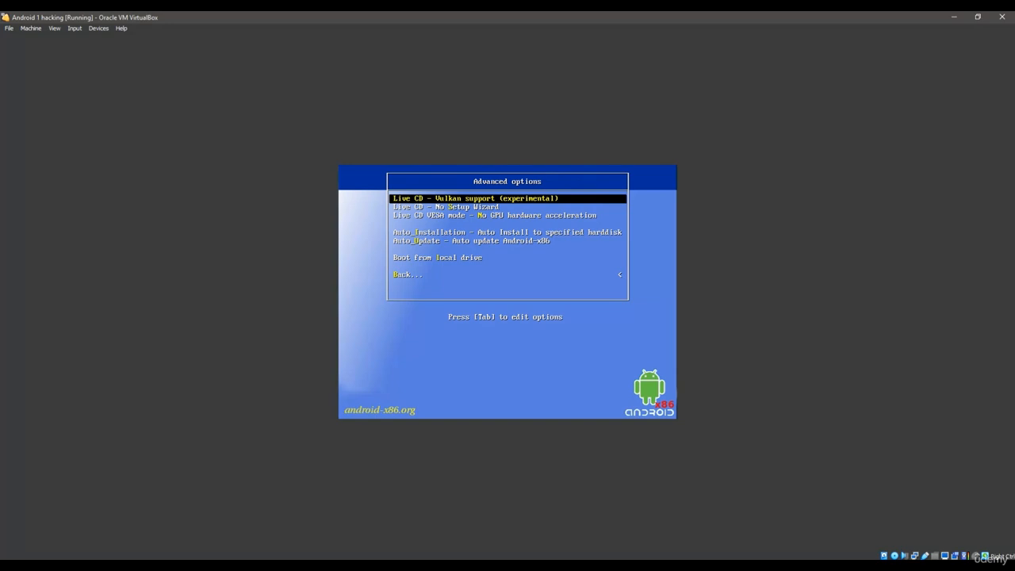
Run Auto_Installation to the hard disk, agree to erase the whole /dev/sda, and choose Run Android-x86 once installed
key(Down)
key(Down)
key(Down)
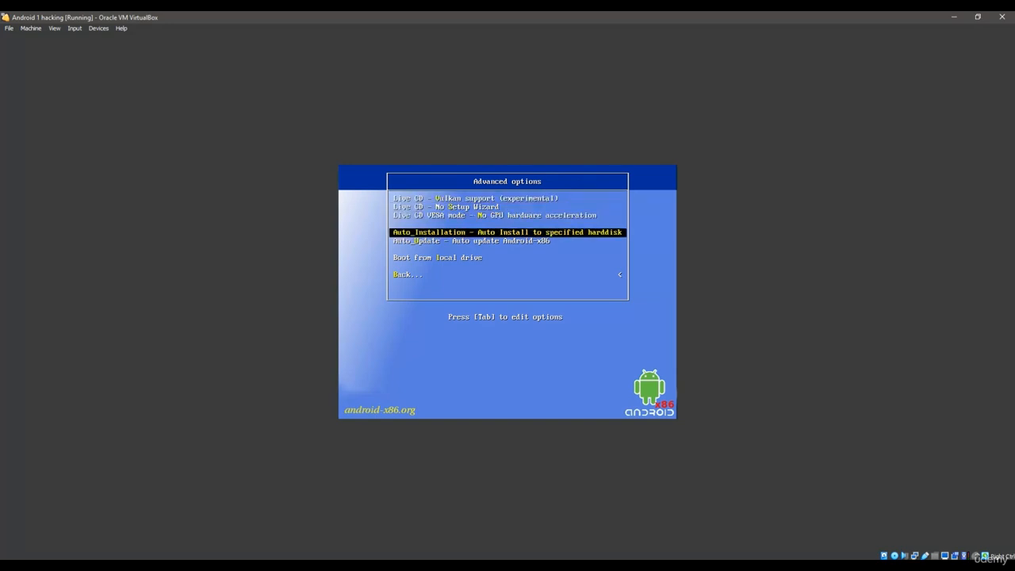
key(Return)
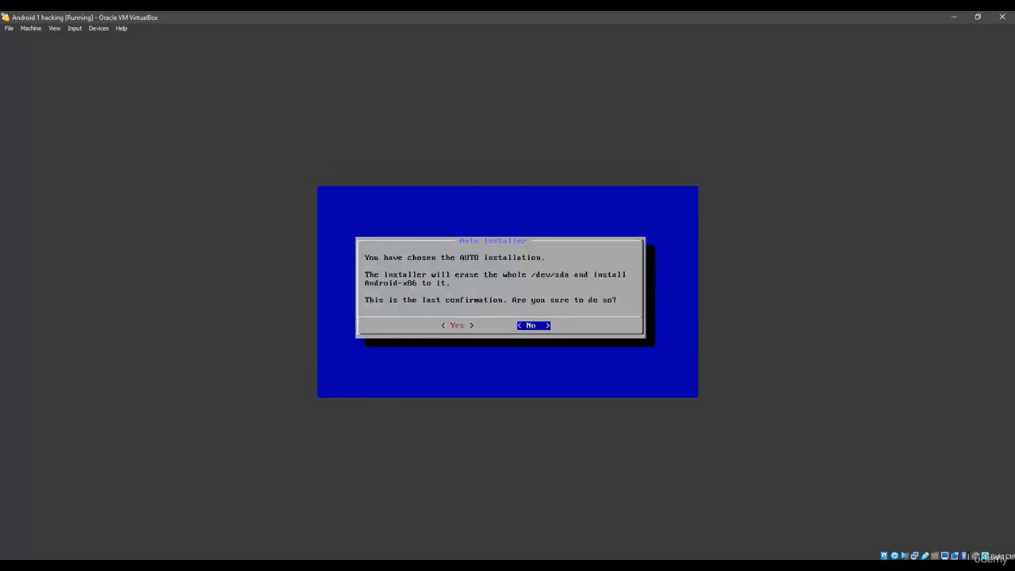
key(Left)
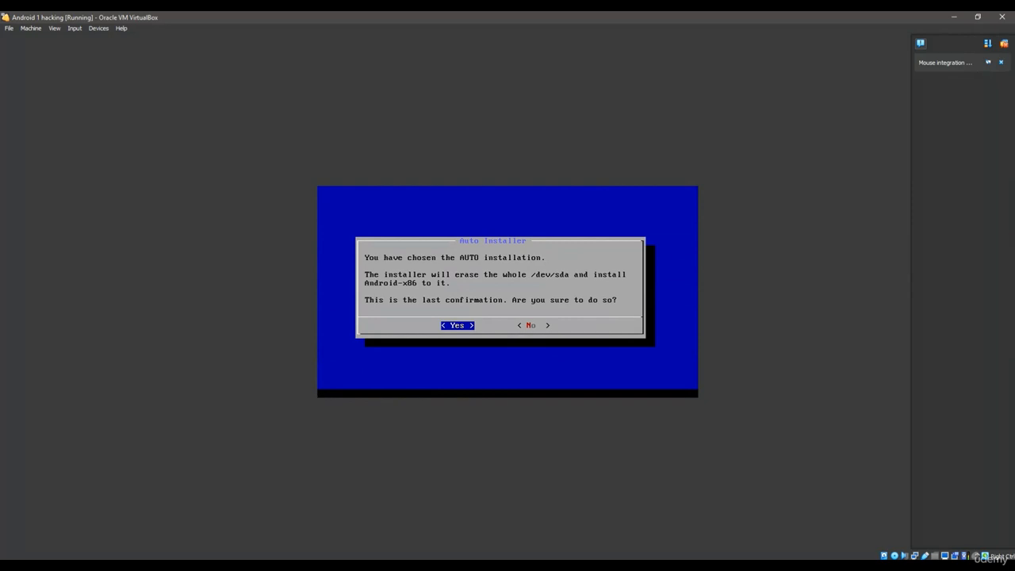
key(Return)
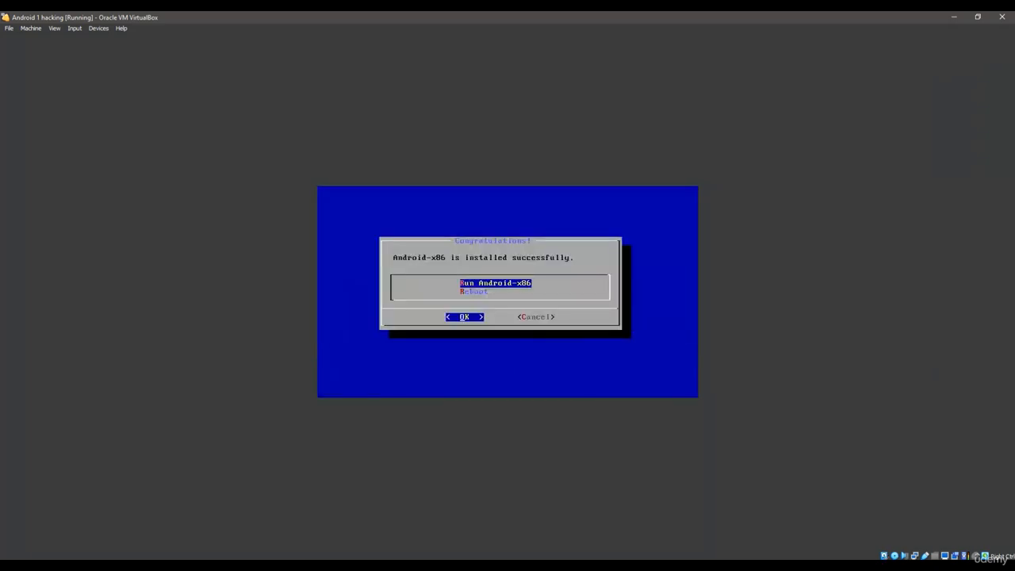
key(Return)
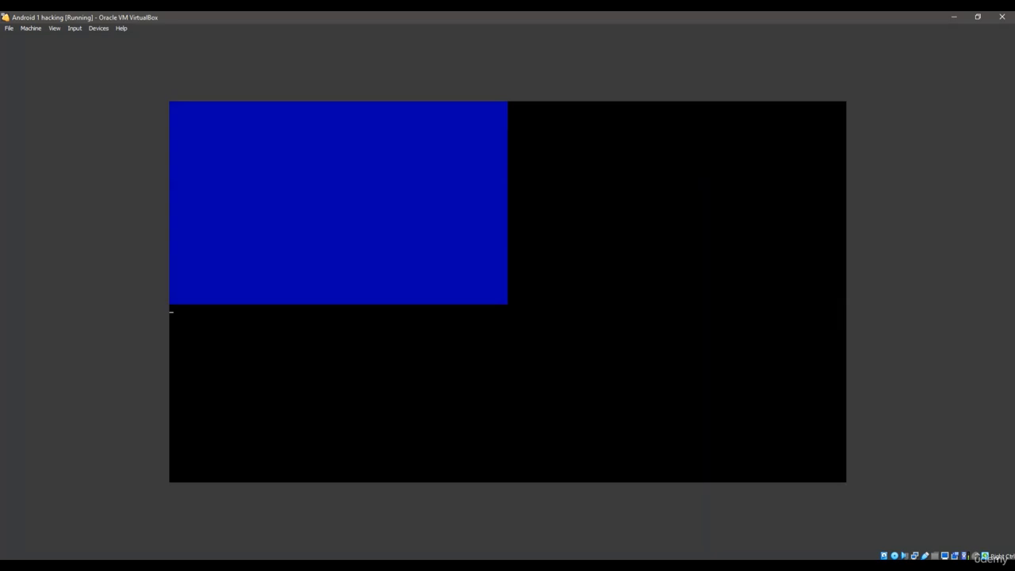